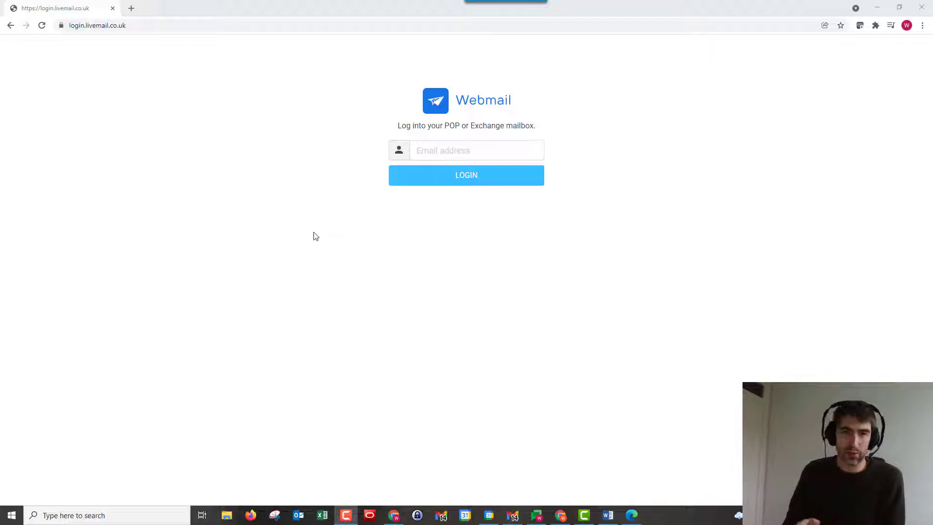
Step: Log in with the saved mailbox address and the account password to reach the 746-message Inbox
click(479, 146)
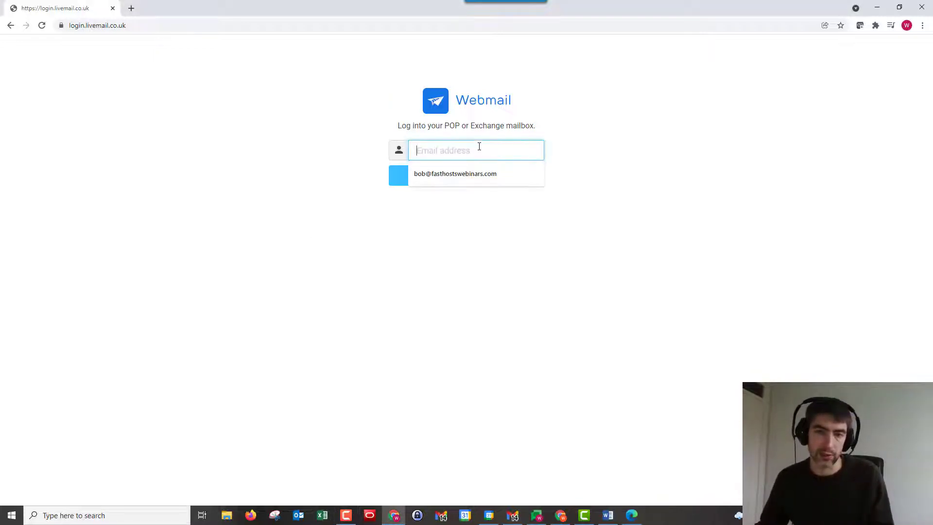
click(444, 175)
click(441, 182)
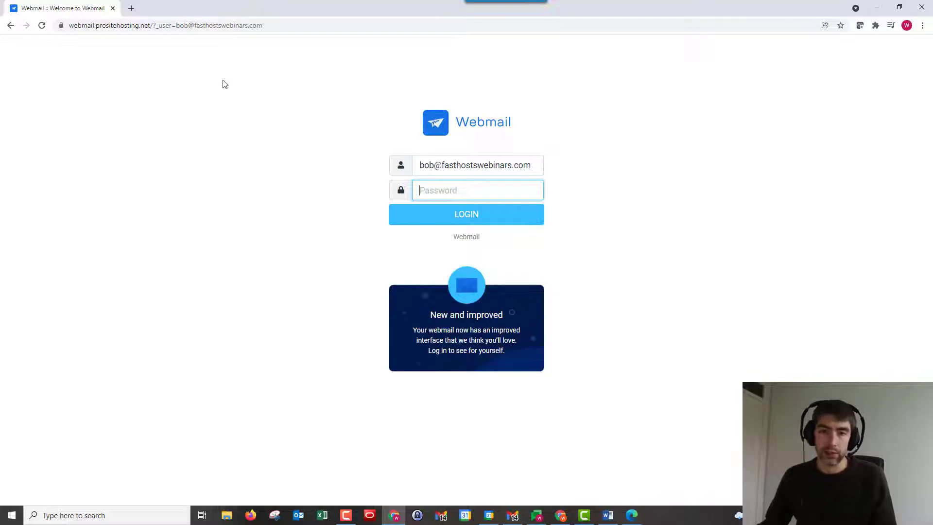
click(459, 192)
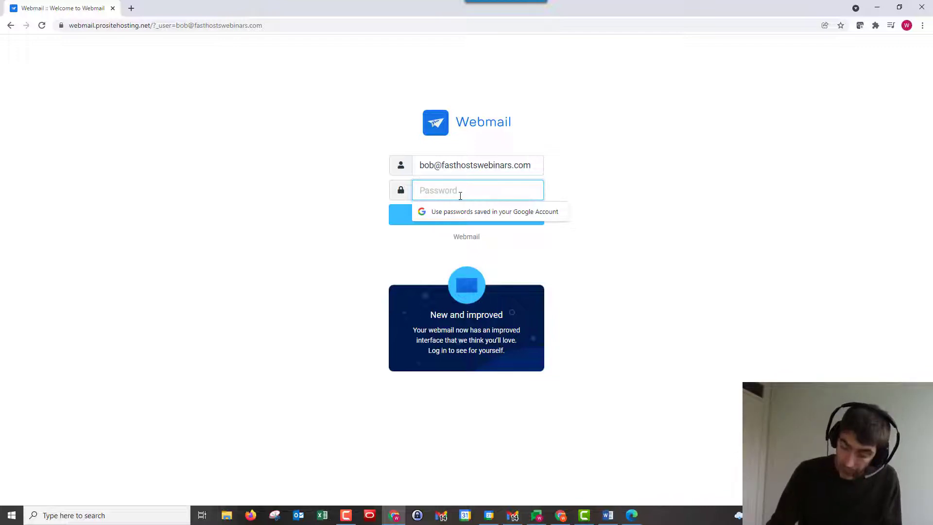
text(****)
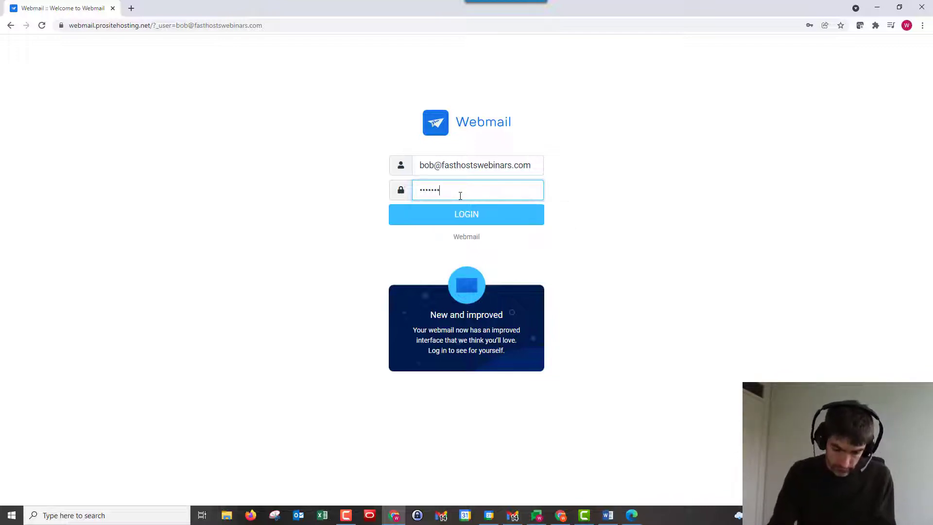
text(*)
key(Return)
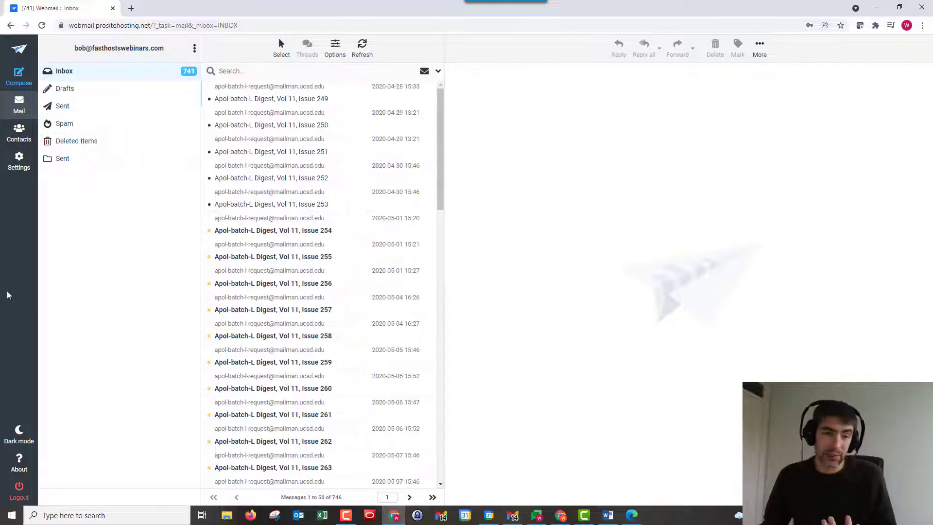
click(20, 434)
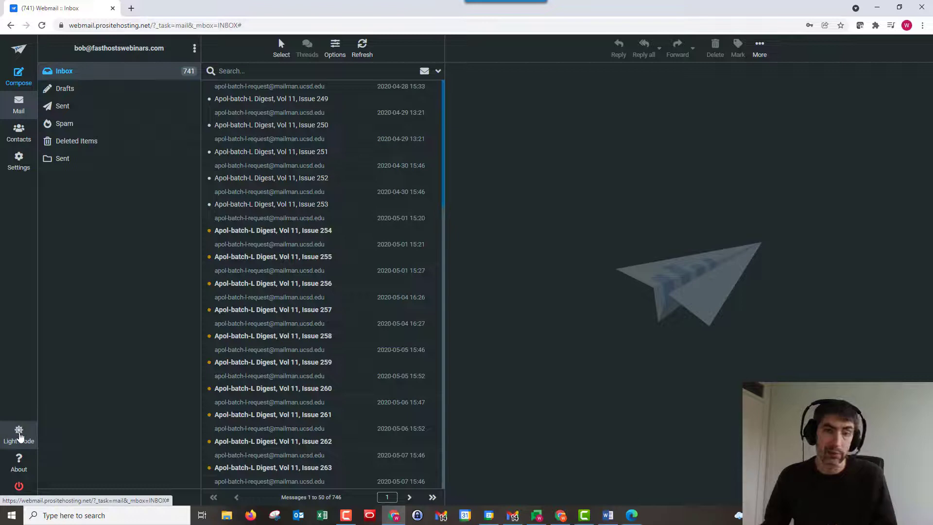
click(20, 434)
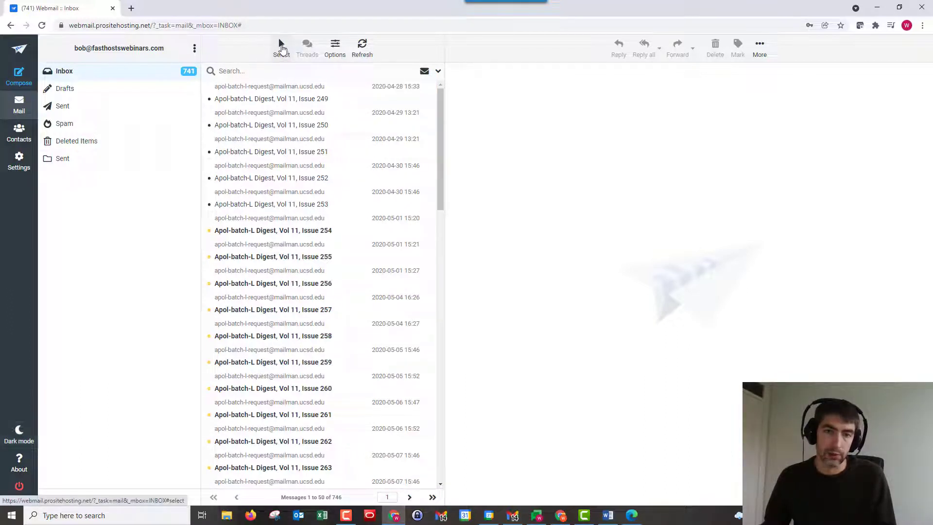
Step: Toggle message checkboxes on and off, then flag the 'Apol-batch-L Digest, Vol 11, Issue 250' message
click(281, 49)
click(262, 73)
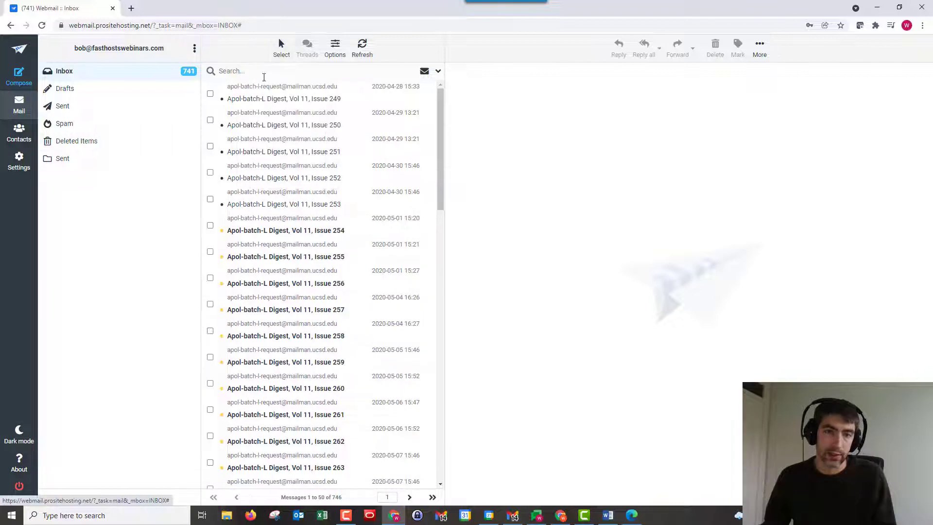
click(211, 95)
click(211, 95)
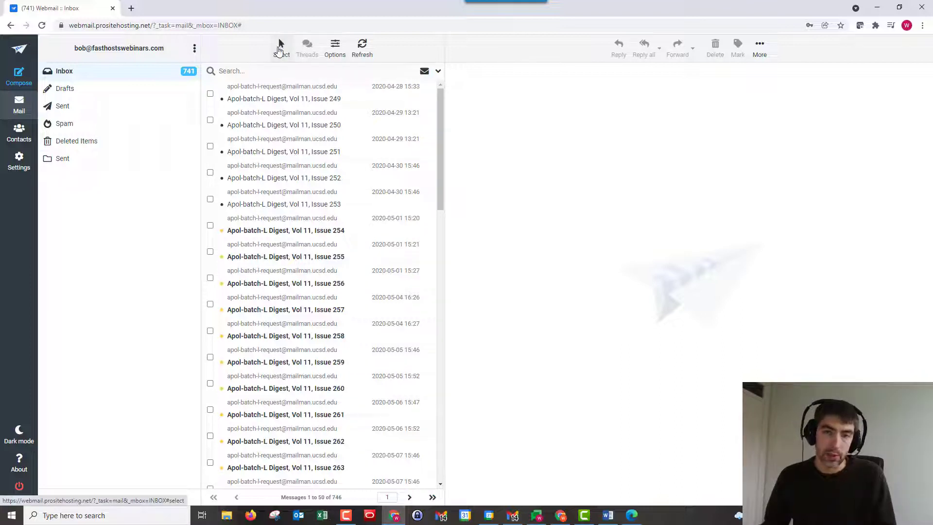
click(280, 46)
click(273, 70)
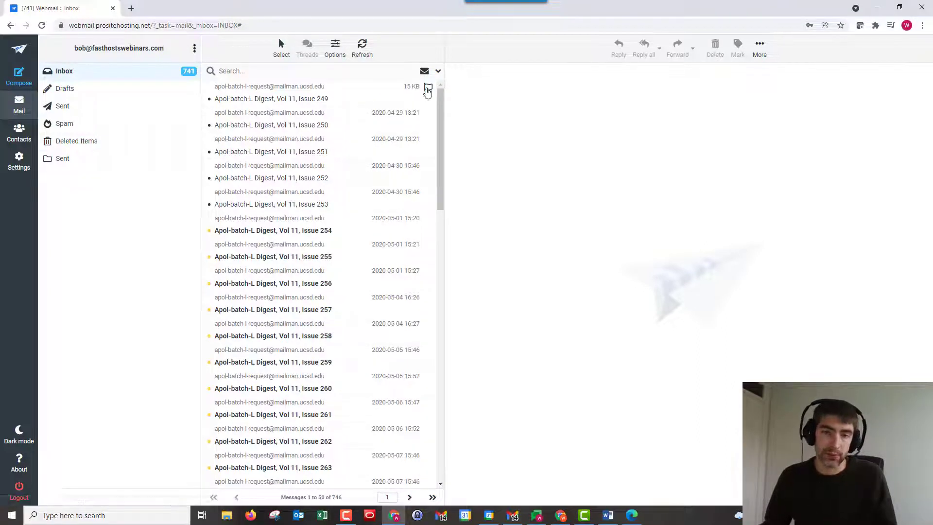
click(428, 113)
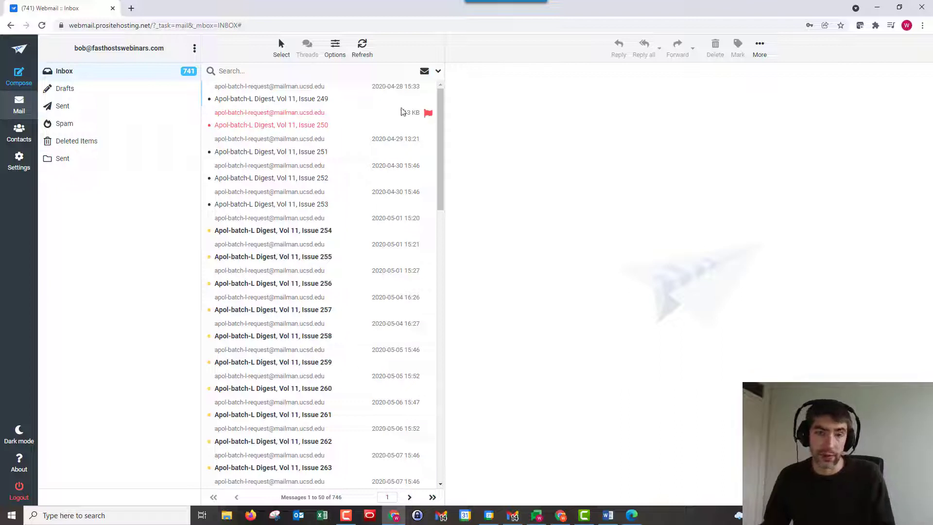
click(438, 72)
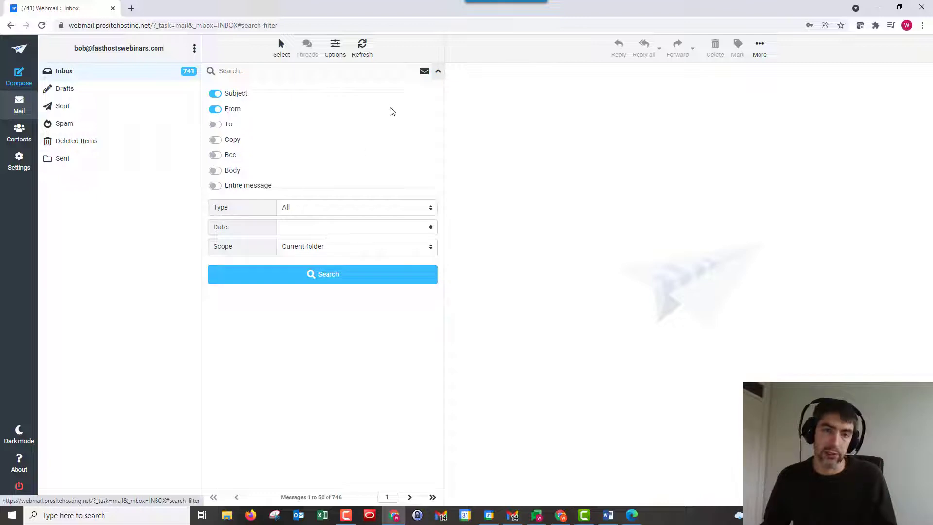
click(242, 71)
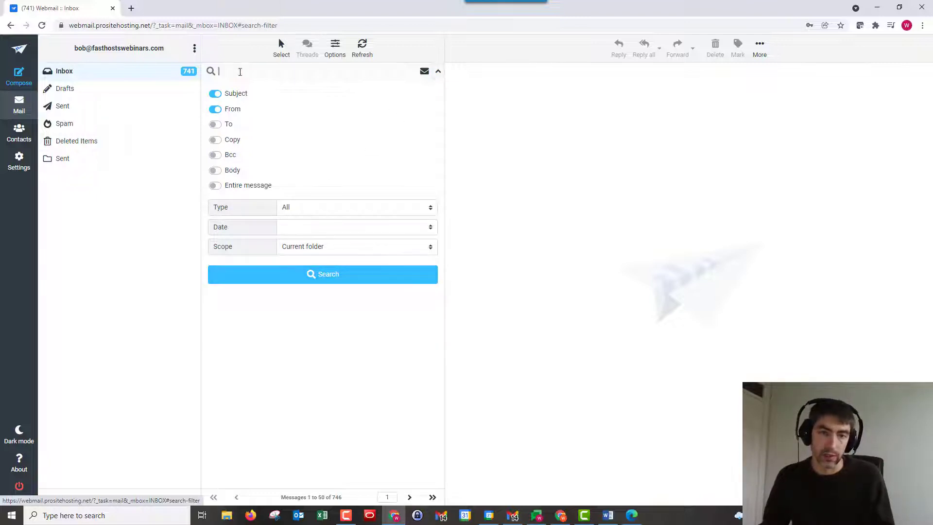
click(439, 73)
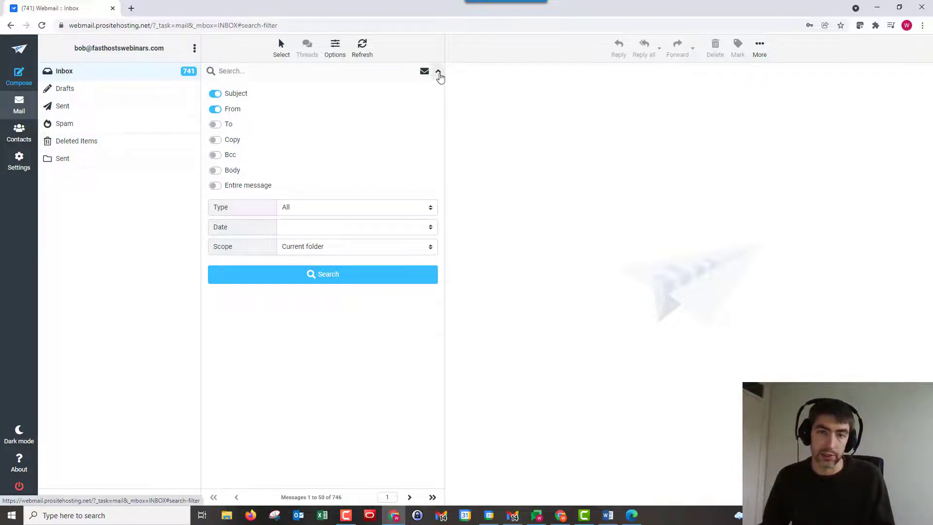
click(425, 72)
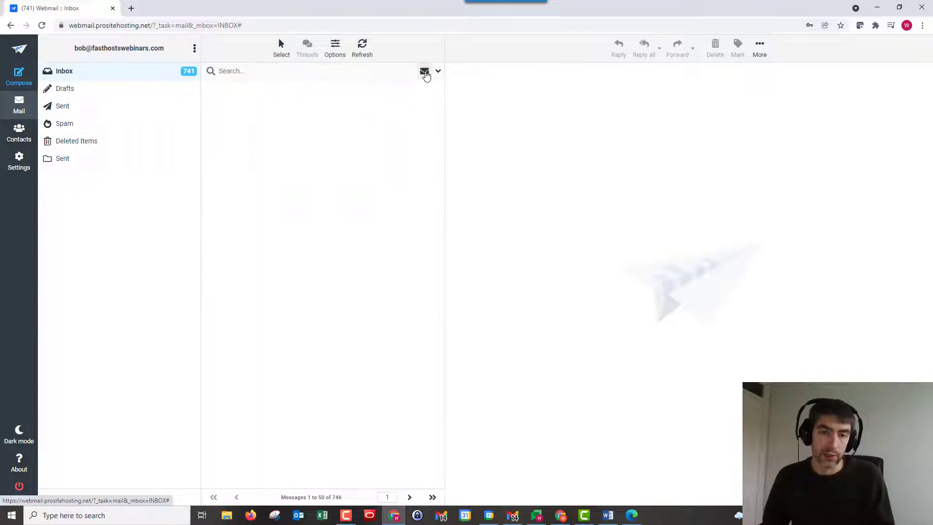
click(424, 72)
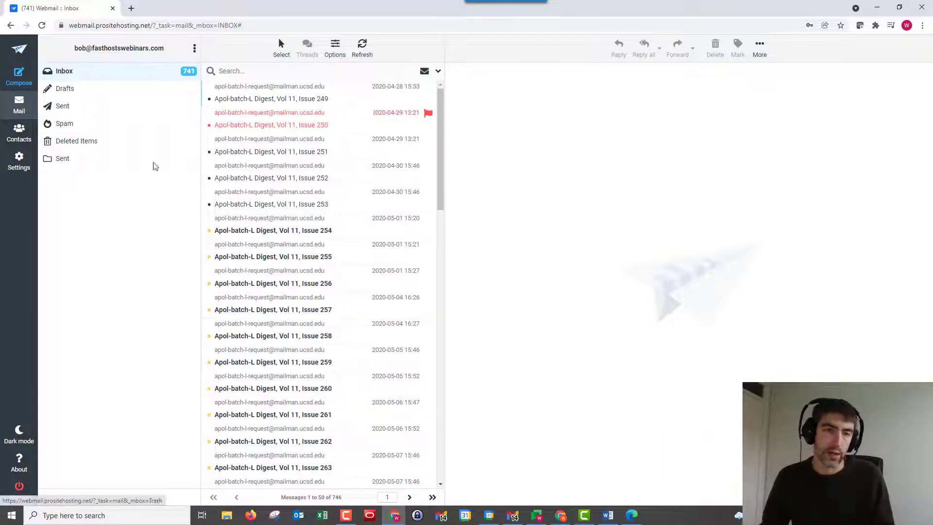
click(196, 48)
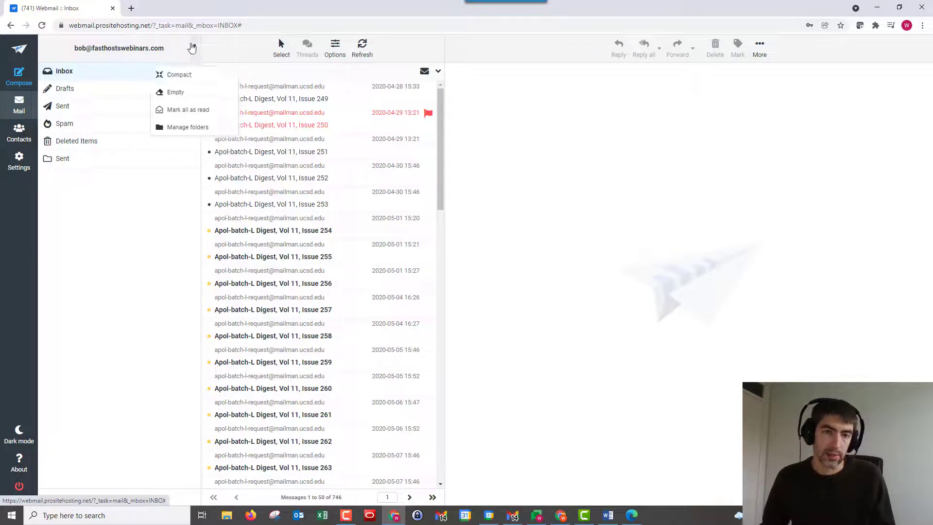
click(195, 46)
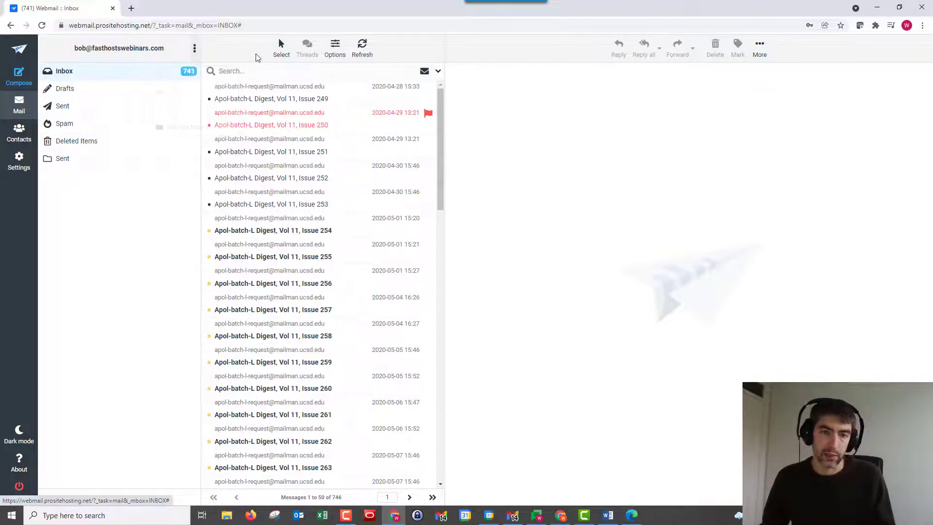
click(281, 55)
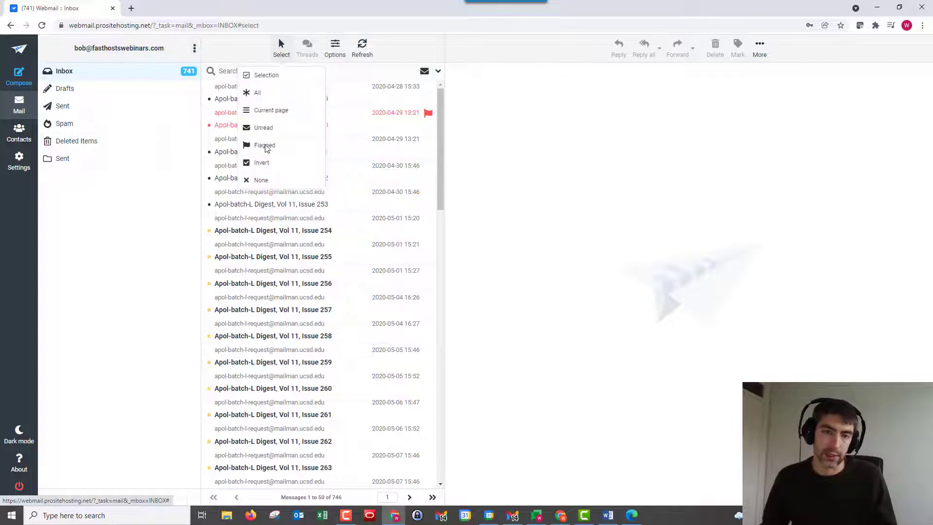
click(278, 93)
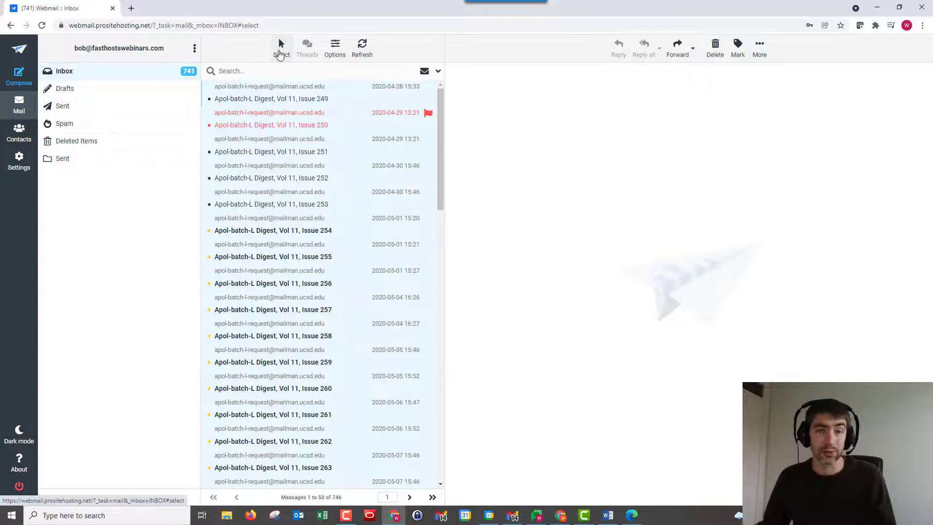
click(280, 45)
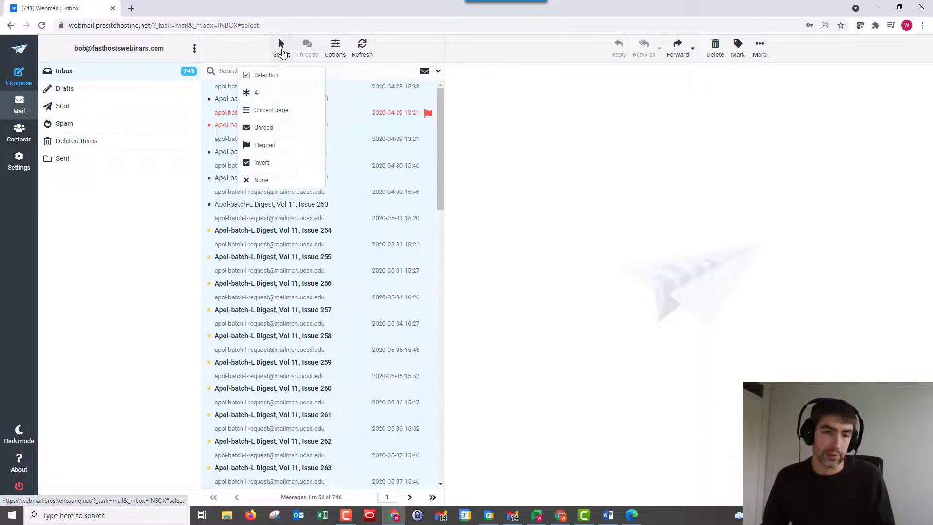
click(270, 181)
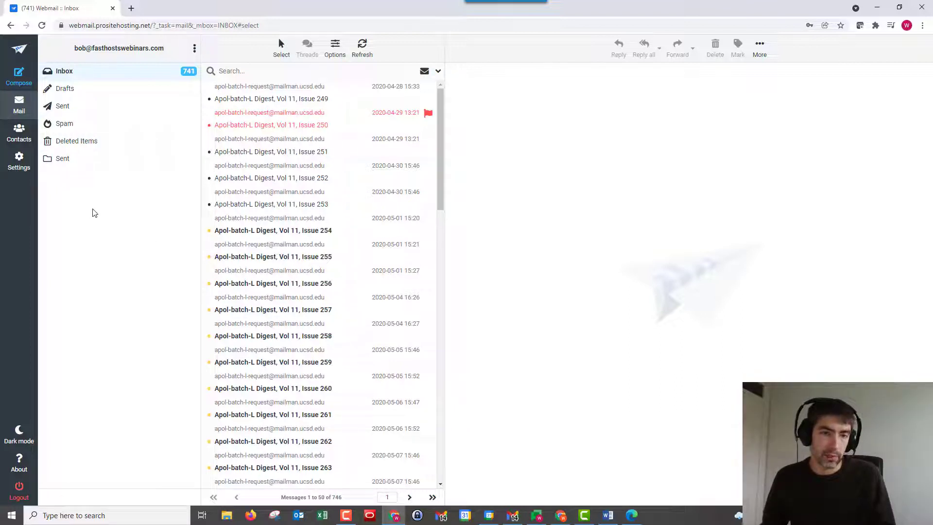
Step: Enter Settings, look at Folders, then return to the Preferences sections list
click(22, 179)
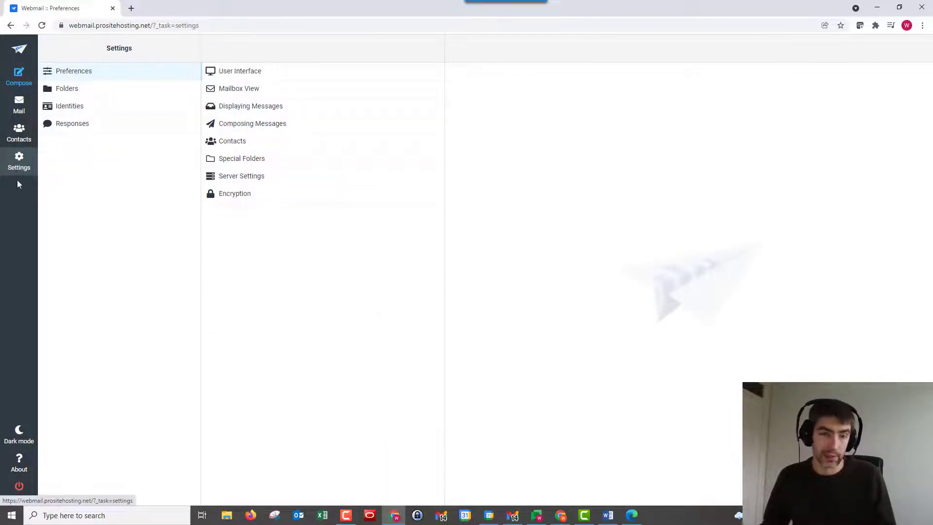
click(75, 91)
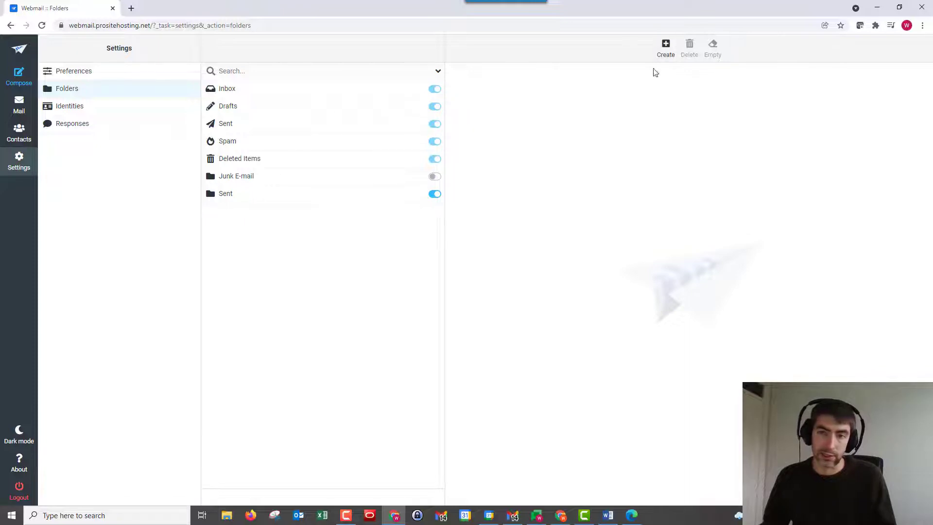
click(79, 74)
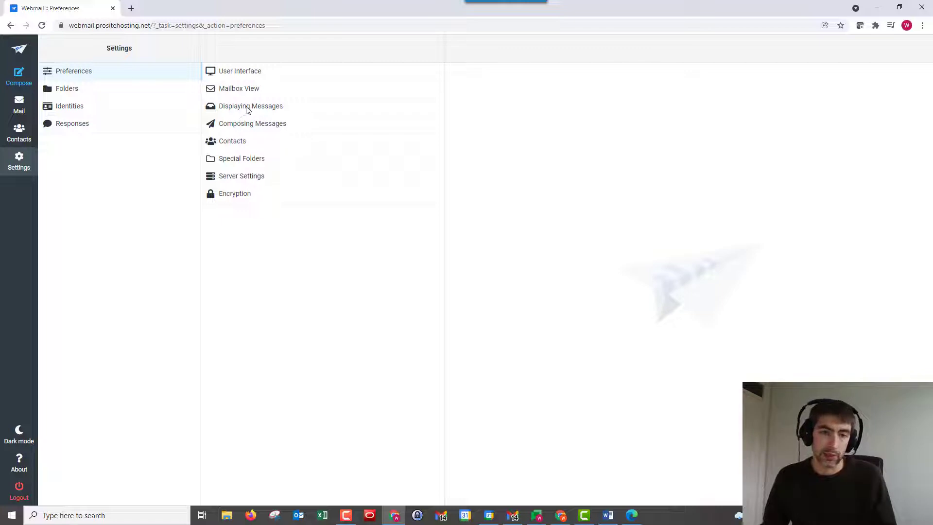
Step: Check Composing Messages with HTML composing kept at always, then show the Contacts preferences
click(246, 124)
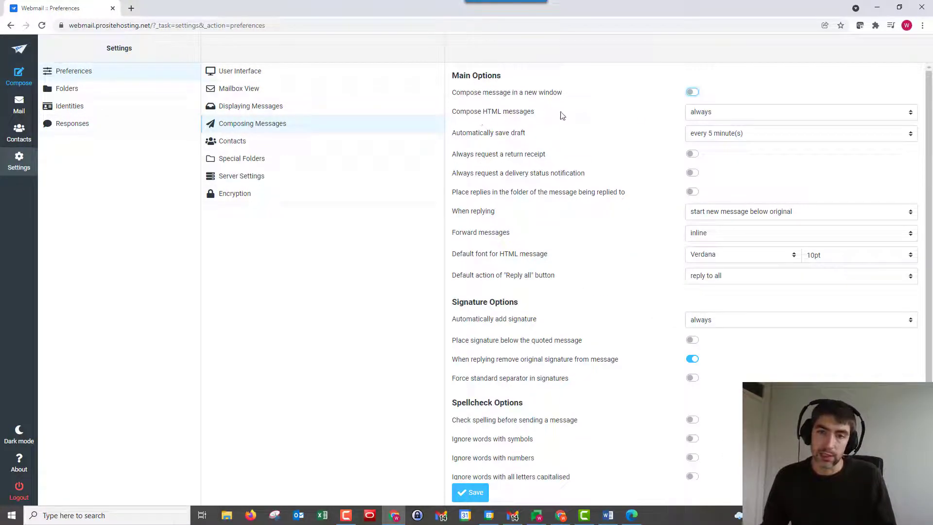
click(723, 117)
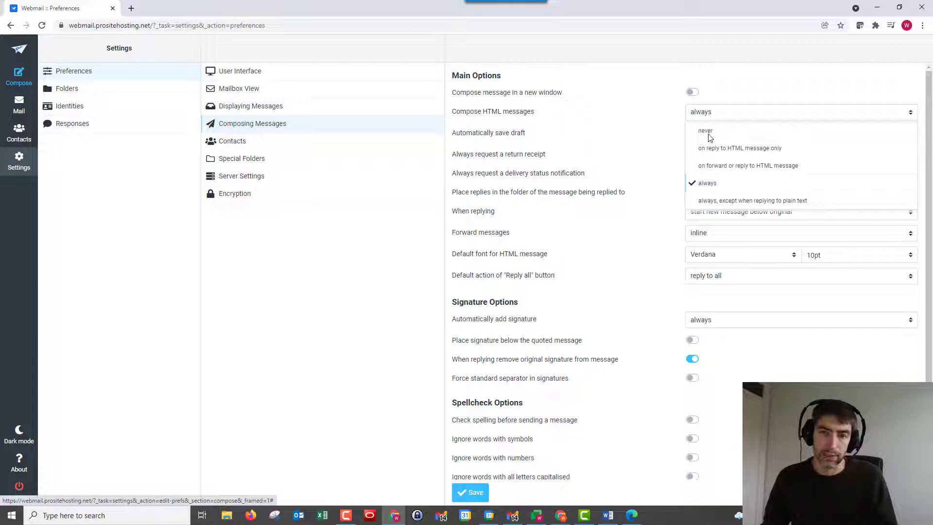
click(722, 188)
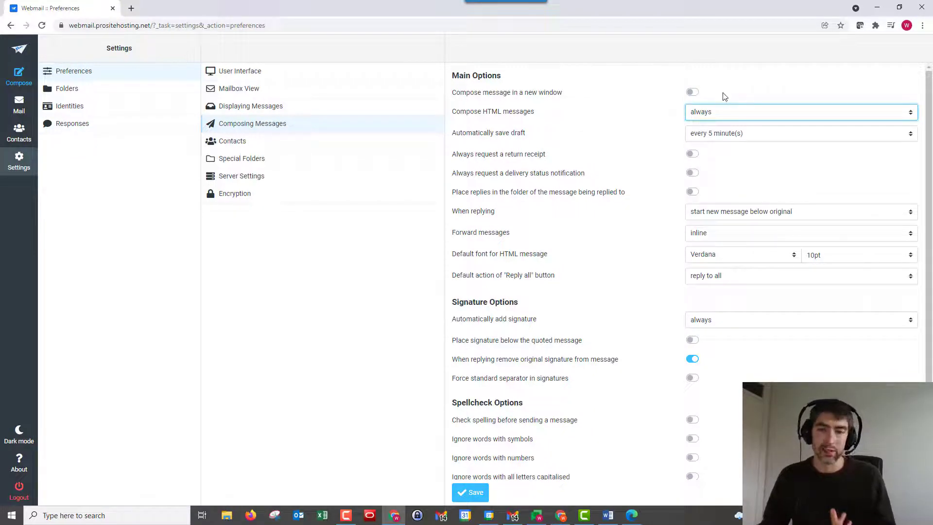
click(247, 148)
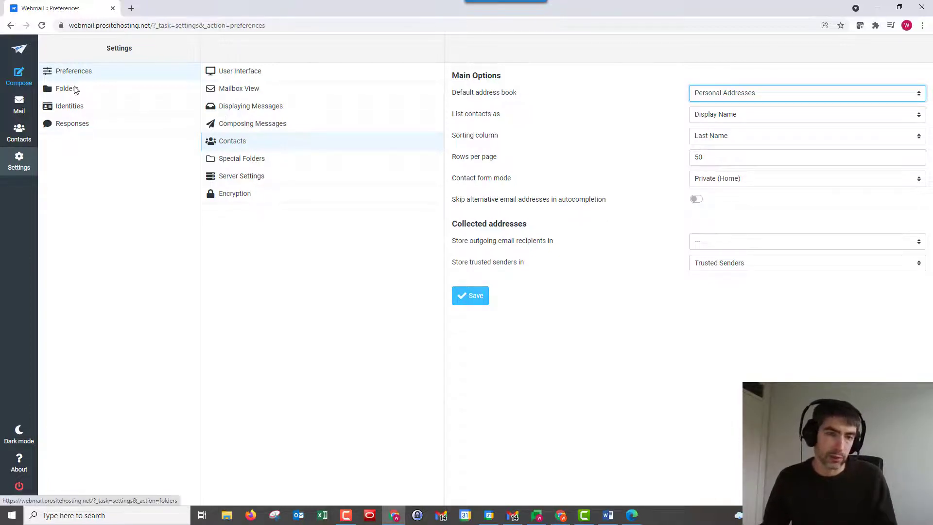
Step: View the account identity's settings and signature, then go to the empty Personal Addresses book
click(76, 111)
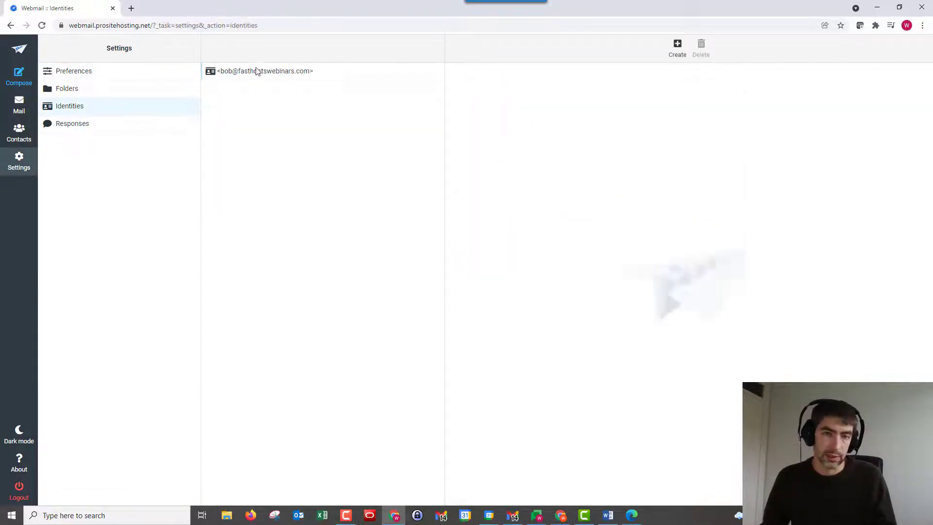
click(258, 71)
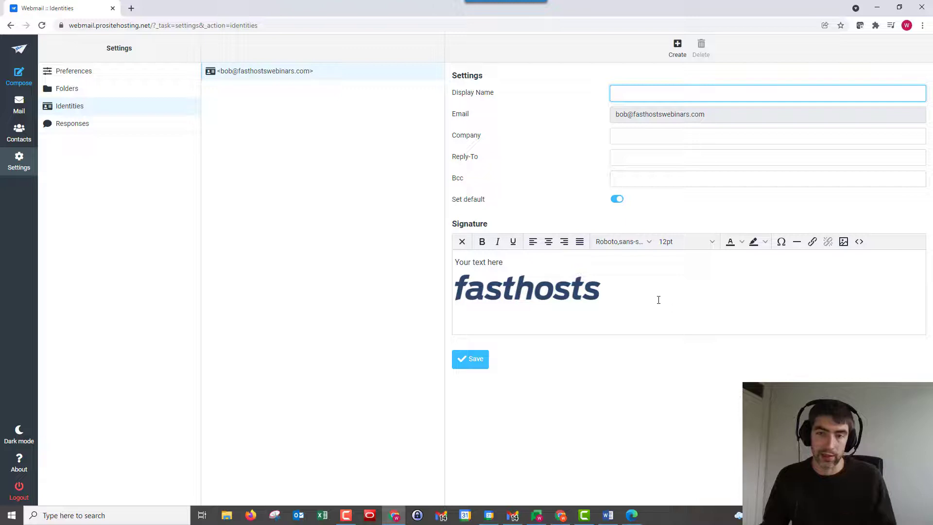
click(18, 138)
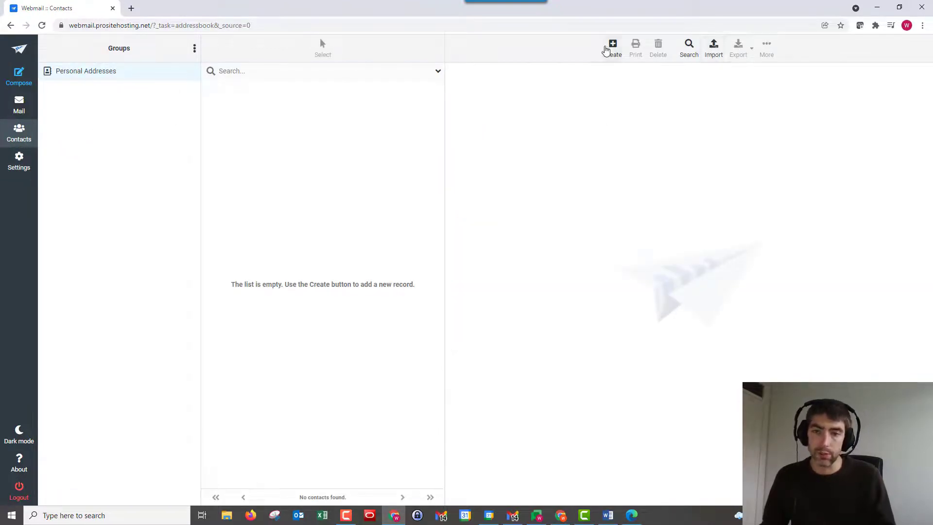
click(708, 53)
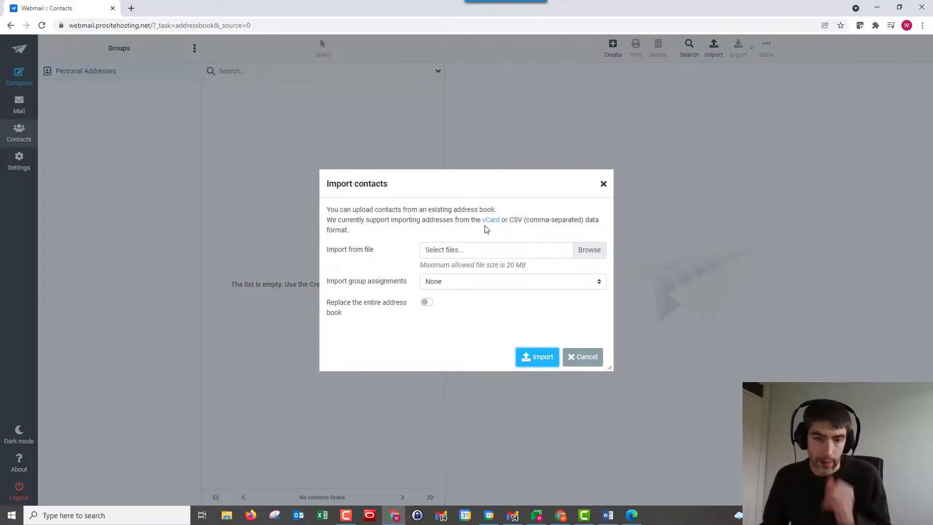
click(581, 356)
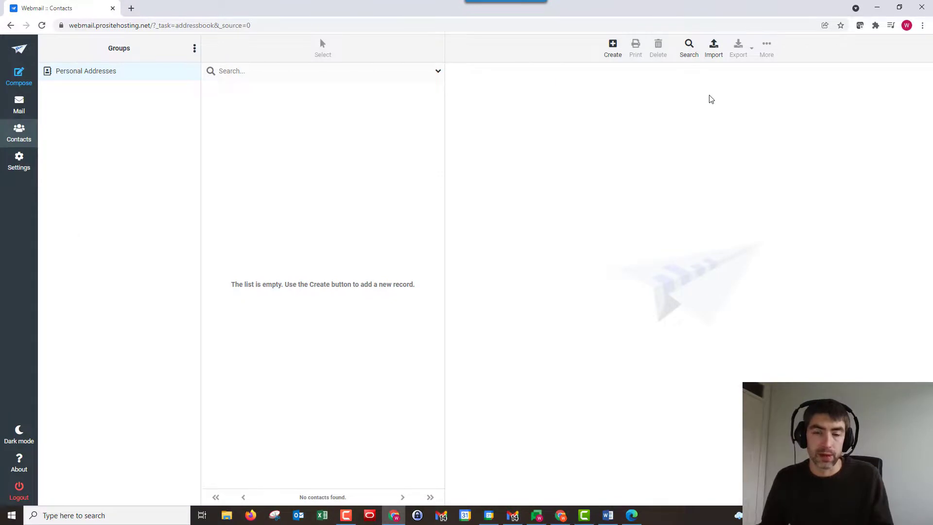